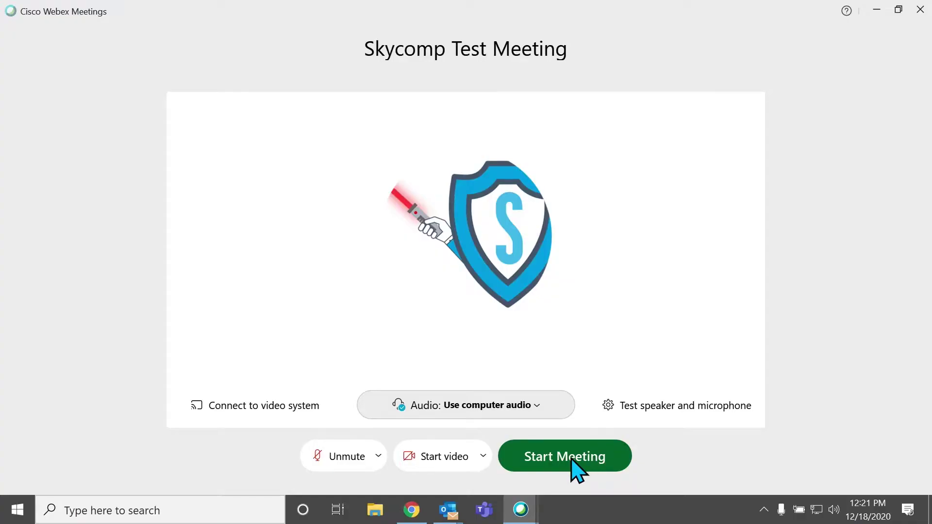
Start the Skycomp Test Meeting from the Webex preview window.
{"action": "left_click", "coordinate": [573, 464]}
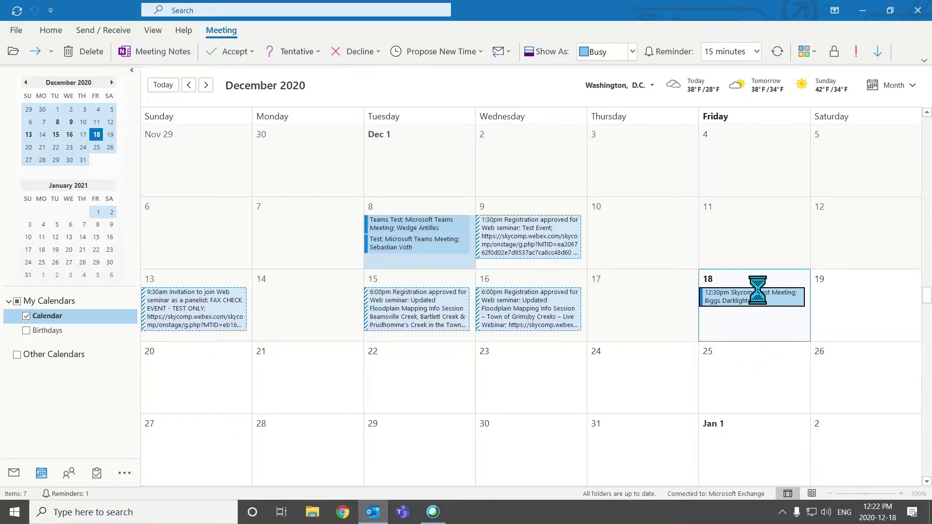
Open the December 18, 12:30 PM Skycomp Test Meeting invitation in the Outlook calendar.
{"action": "double_click", "coordinate": [764, 301]}
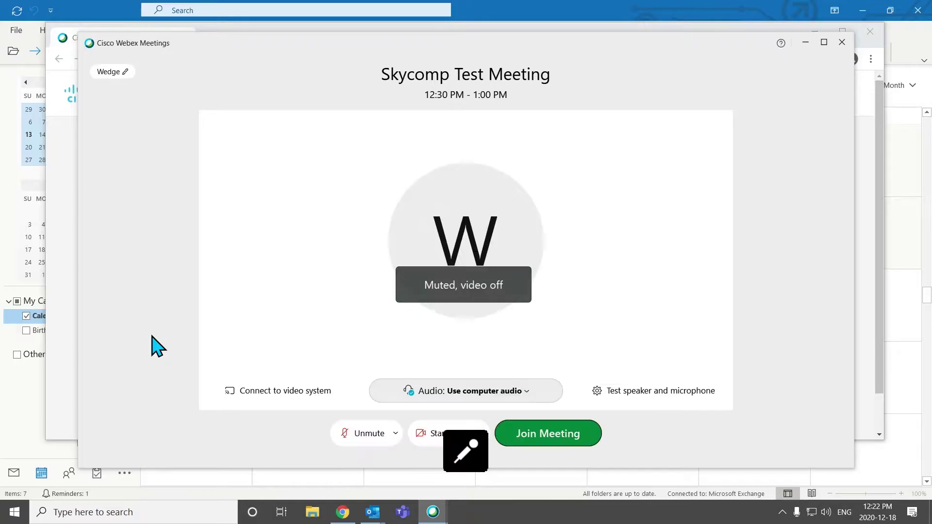
Join the Skycomp Test Meeting as the attendee with camera video on and microphone muted.
{"action": "left_click", "coordinate": [824, 42]}
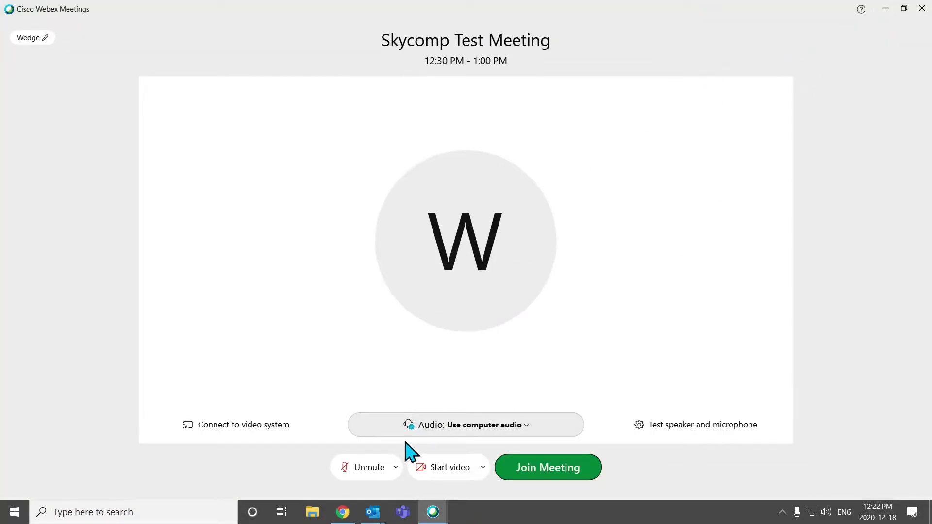
{"action": "left_click", "coordinate": [478, 461]}
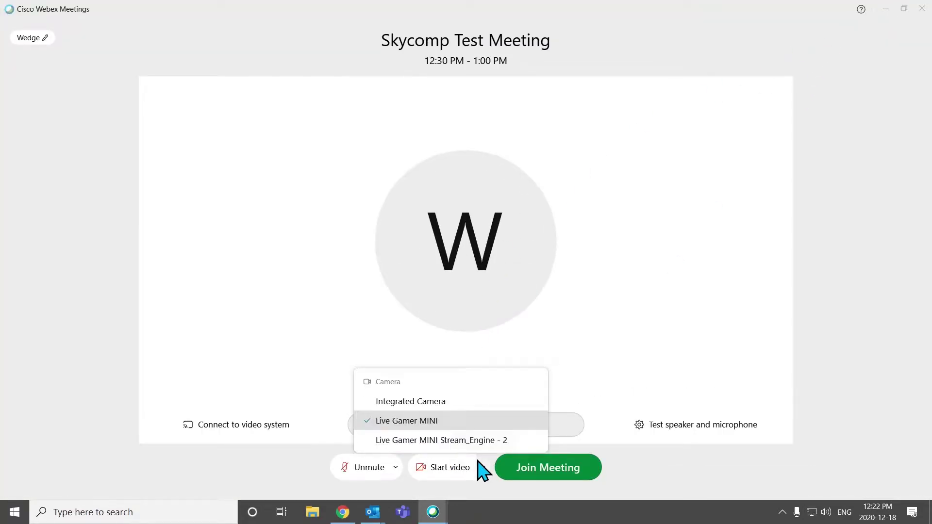
{"action": "left_click", "coordinate": [653, 453]}
{"action": "left_click", "coordinate": [444, 466]}
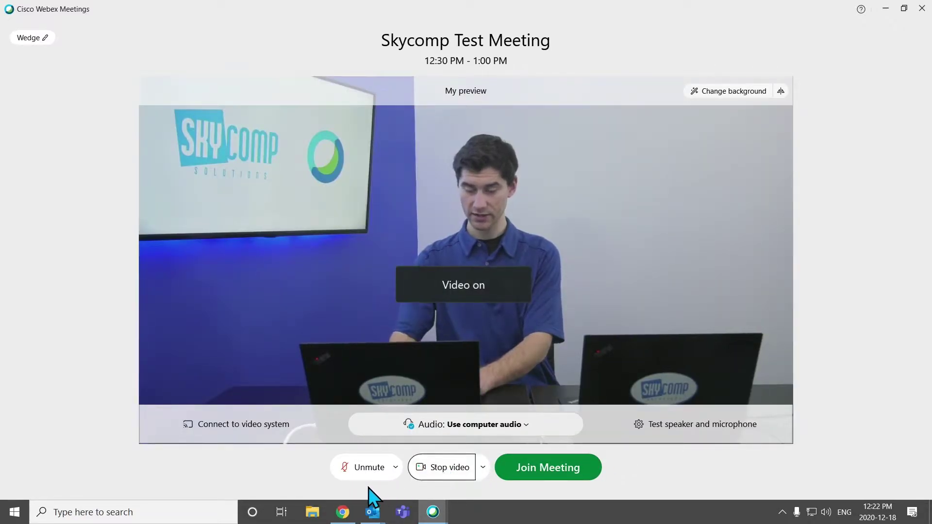
{"action": "left_click", "coordinate": [537, 476]}
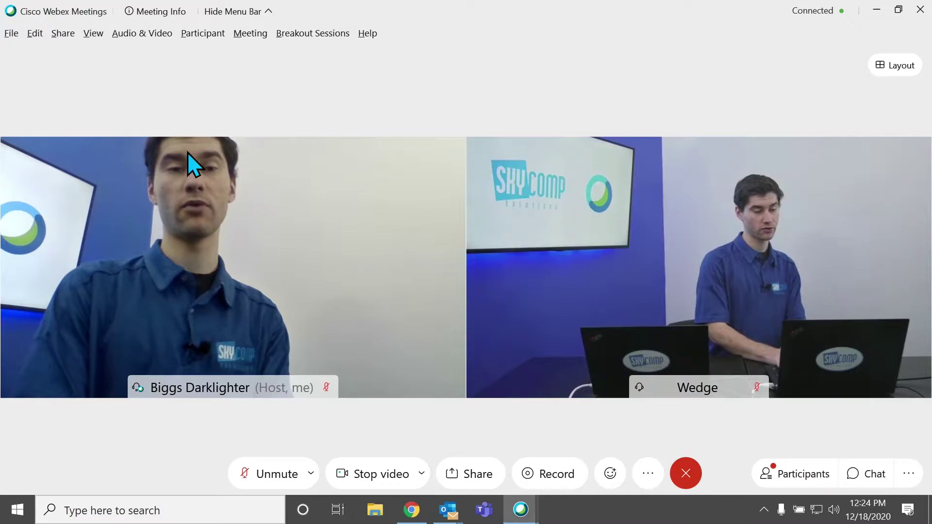
{"action": "mouse_move", "coordinate": [187, 152]}
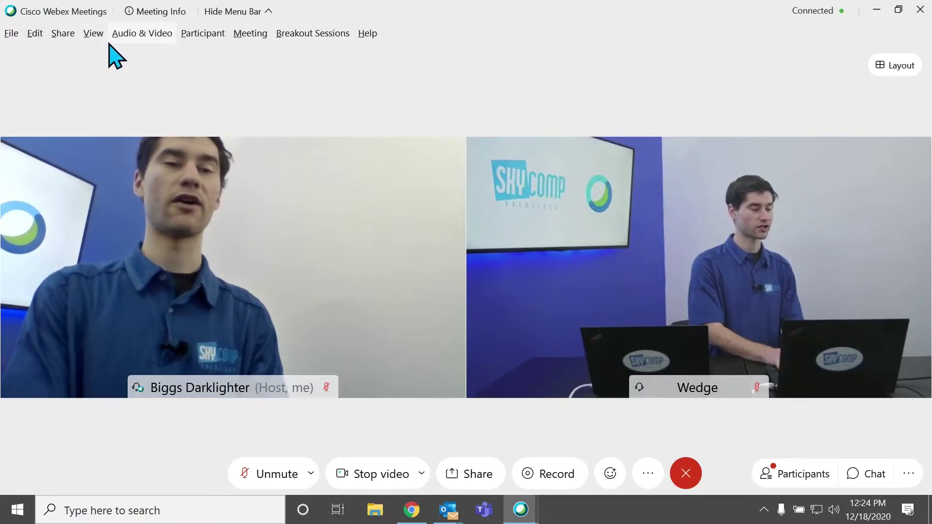
Turn off Allow Attendees to Unmute Themselves after testing the attendee's Unmute/Mute button.
{"action": "left_click", "coordinate": [209, 34]}
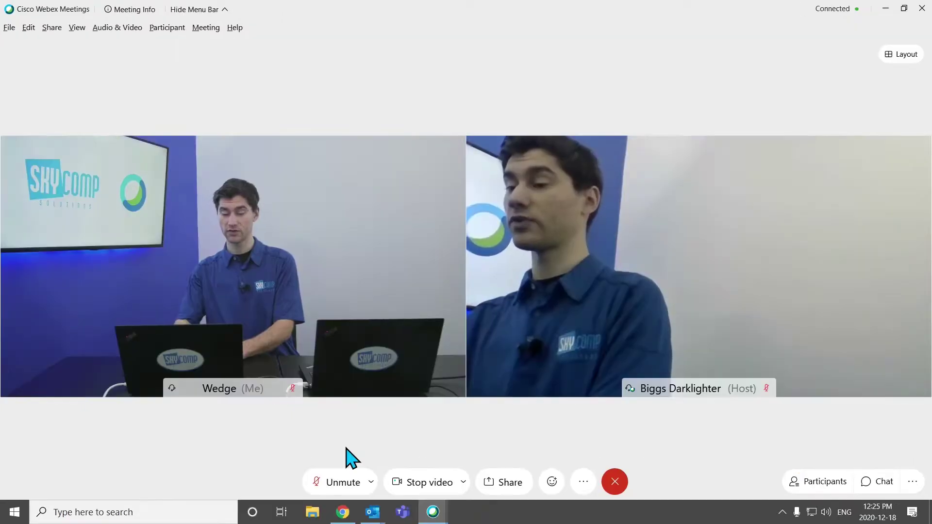
{"action": "left_click", "coordinate": [342, 486]}
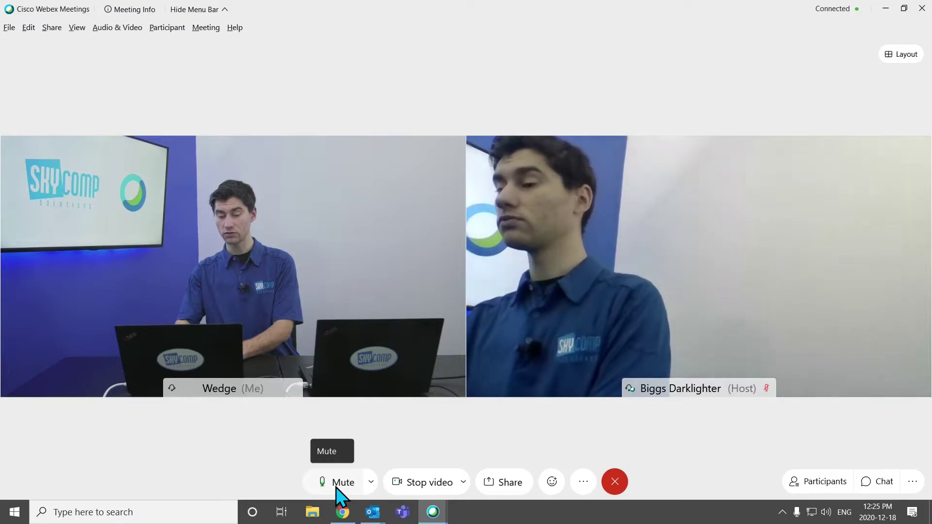
{"action": "left_click", "coordinate": [341, 486]}
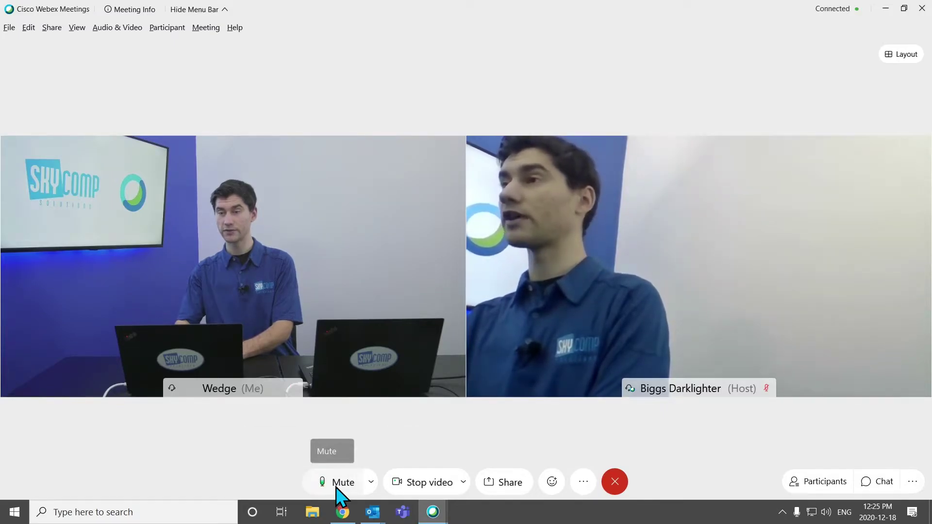
{"action": "left_click", "coordinate": [337, 489]}
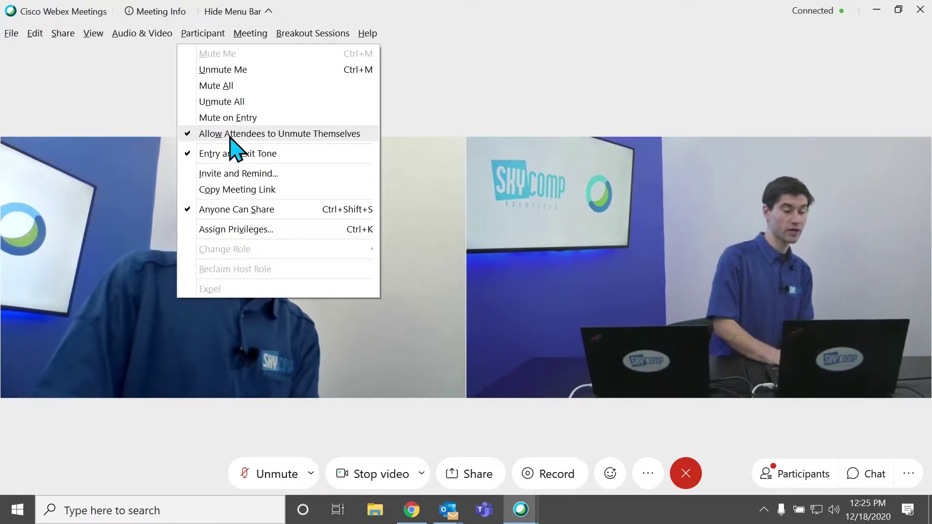
{"action": "left_click", "coordinate": [229, 137]}
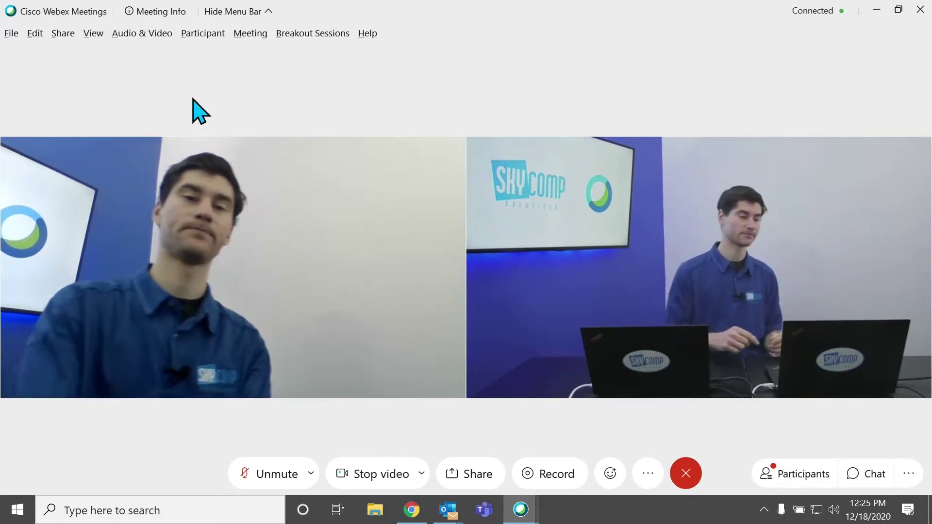
Re-enable Allow Attendees to Unmute Themselves and open Assign Privileges, moving its window aside.
{"action": "left_click", "coordinate": [220, 32]}
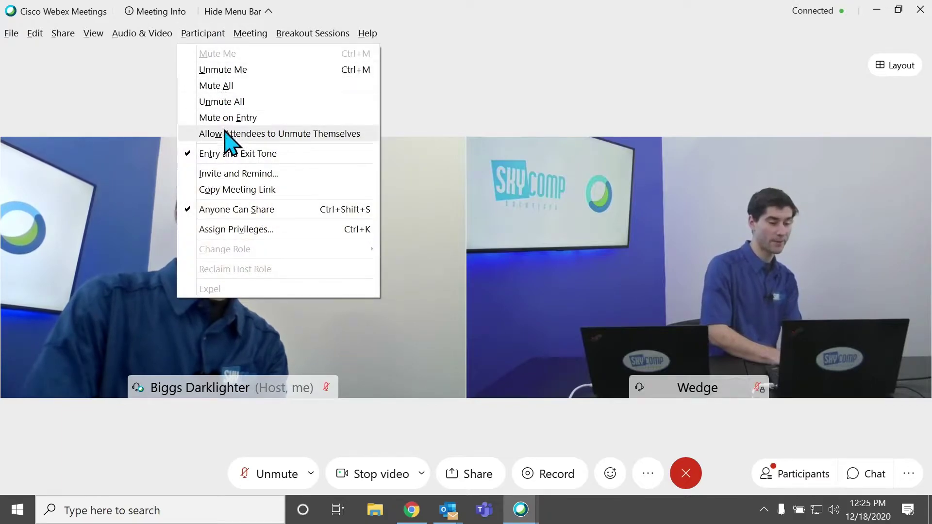
{"action": "left_click", "coordinate": [224, 132]}
{"action": "left_click", "coordinate": [203, 33]}
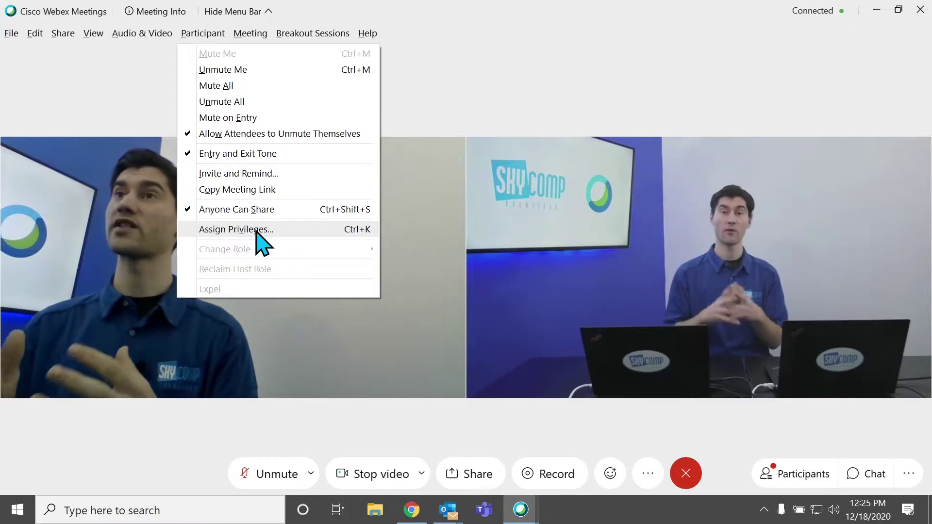
{"action": "left_click", "coordinate": [256, 231]}
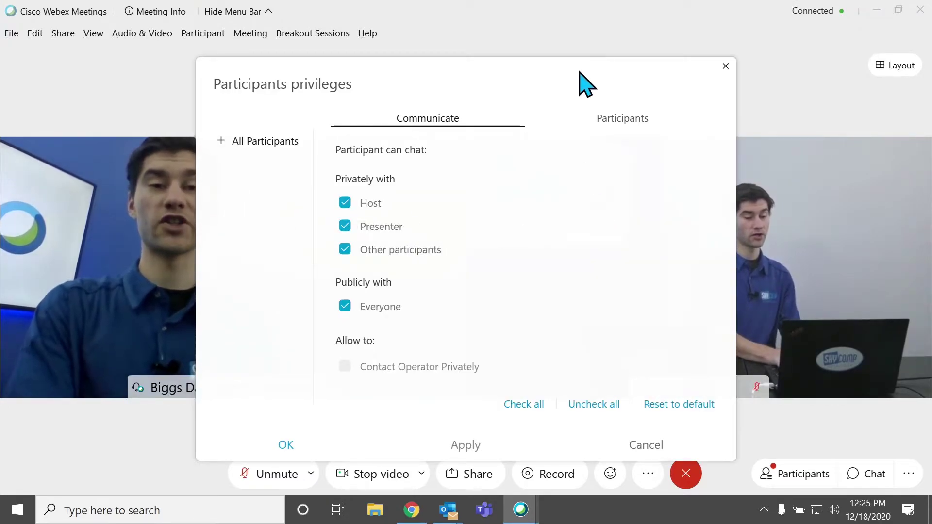
{"action": "left_click_drag", "start_coordinate": [578, 73], "coordinate": [432, 49]}
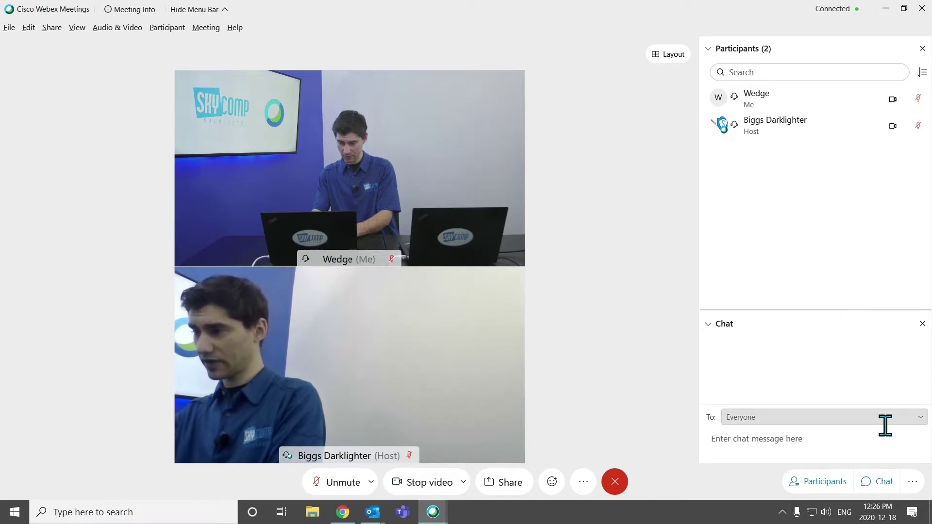
{"action": "left_click", "coordinate": [912, 483]}
{"action": "left_click", "coordinate": [836, 447]}
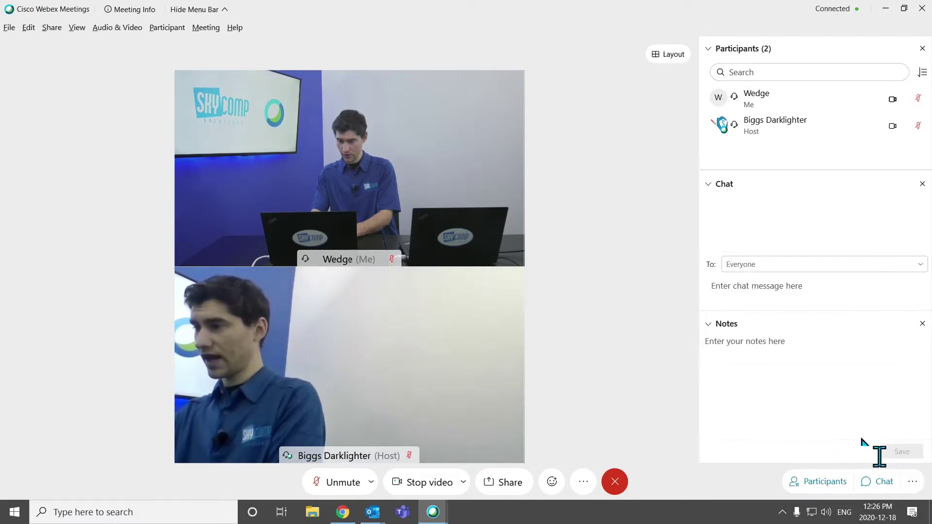
{"action": "left_click", "coordinate": [913, 482]}
{"action": "left_click", "coordinate": [879, 447]}
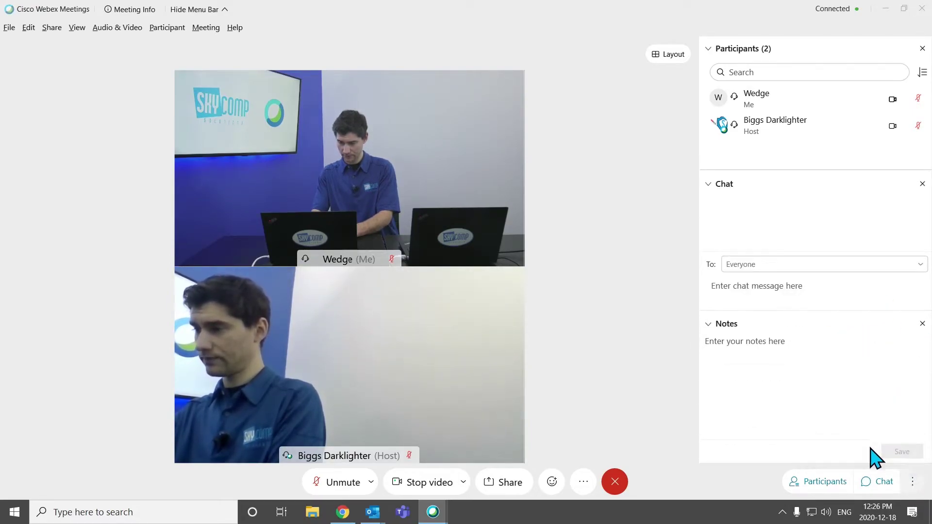
{"action": "left_click", "coordinate": [760, 418]}
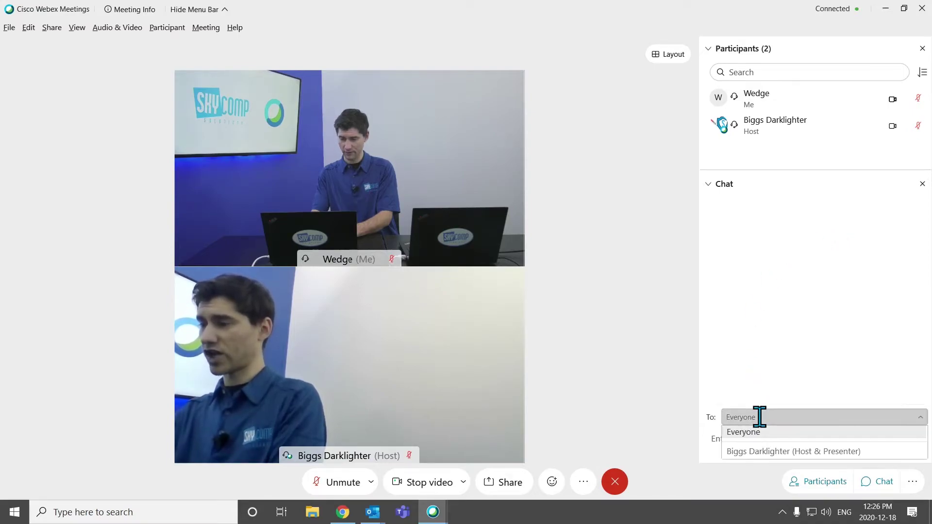
{"action": "left_click", "coordinate": [734, 454]}
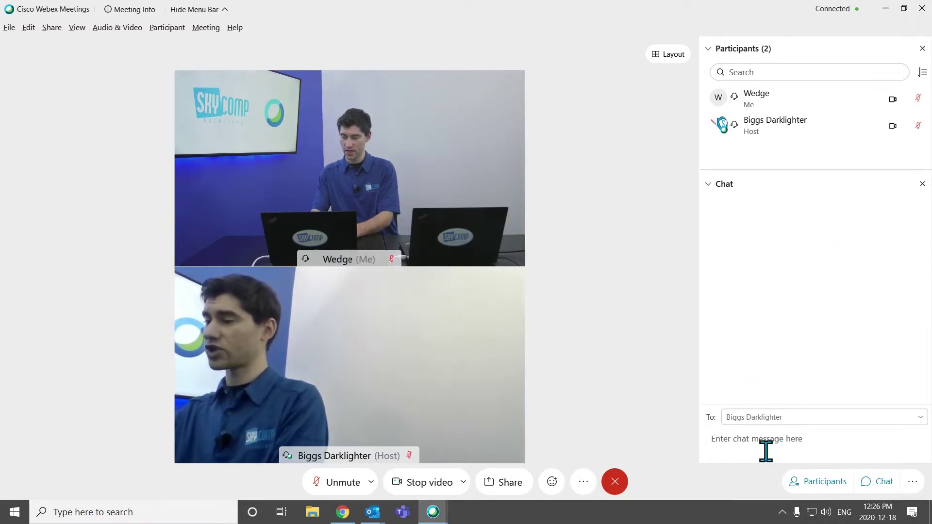
{"action": "left_click", "coordinate": [798, 413]}
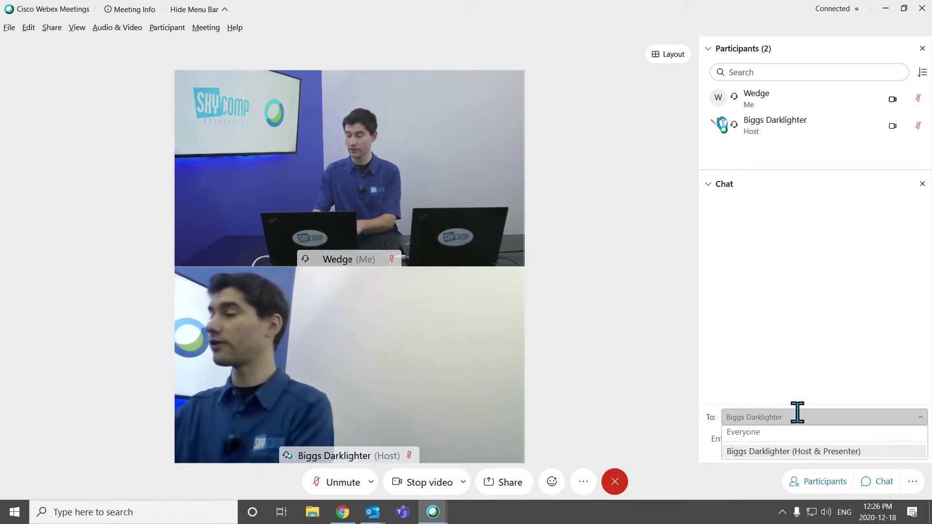
{"action": "left_click", "coordinate": [783, 434]}
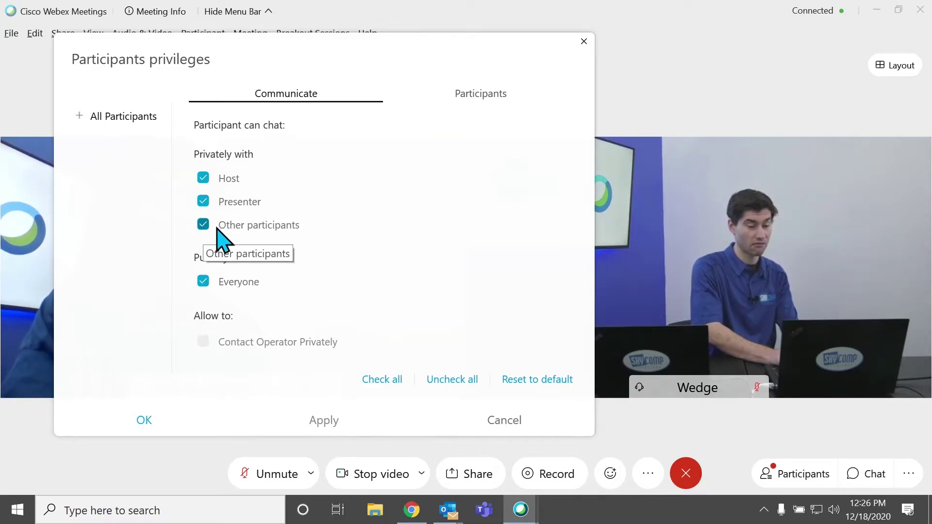
Limit attendee chat to host and presenter by unchecking Other participants and Everyone.
{"action": "left_click", "coordinate": [203, 225]}
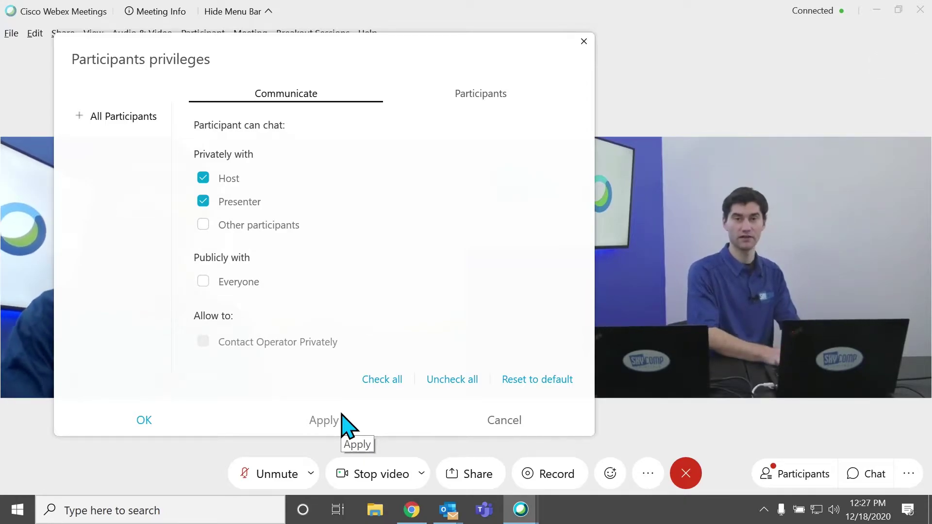
{"action": "left_click", "coordinate": [136, 428]}
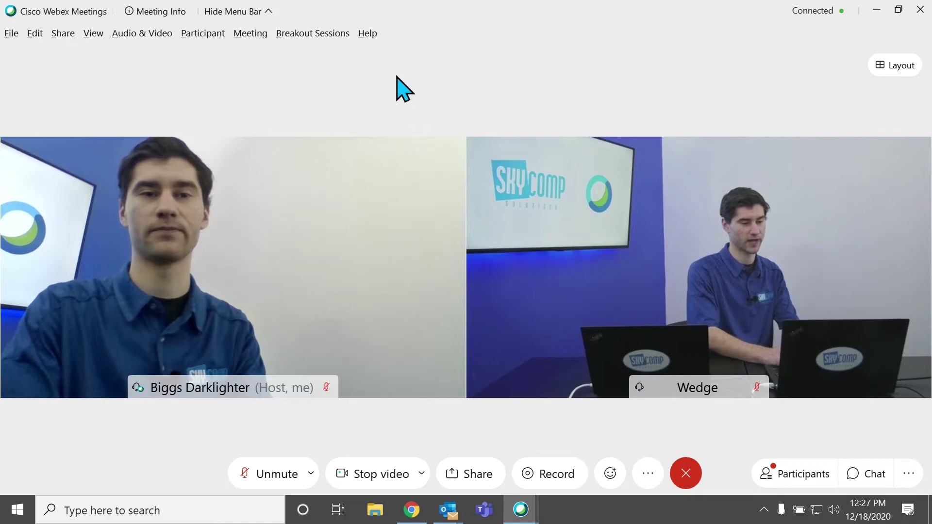
Read the attendee's private Hello message in Chat, then open and close More options.
{"action": "mouse_move", "coordinate": [429, 160]}
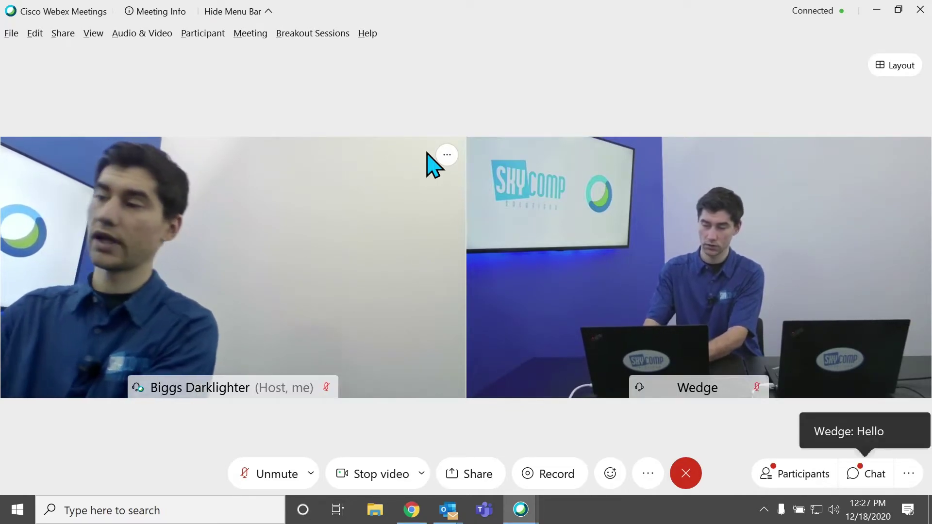
{"action": "left_click", "coordinate": [864, 475]}
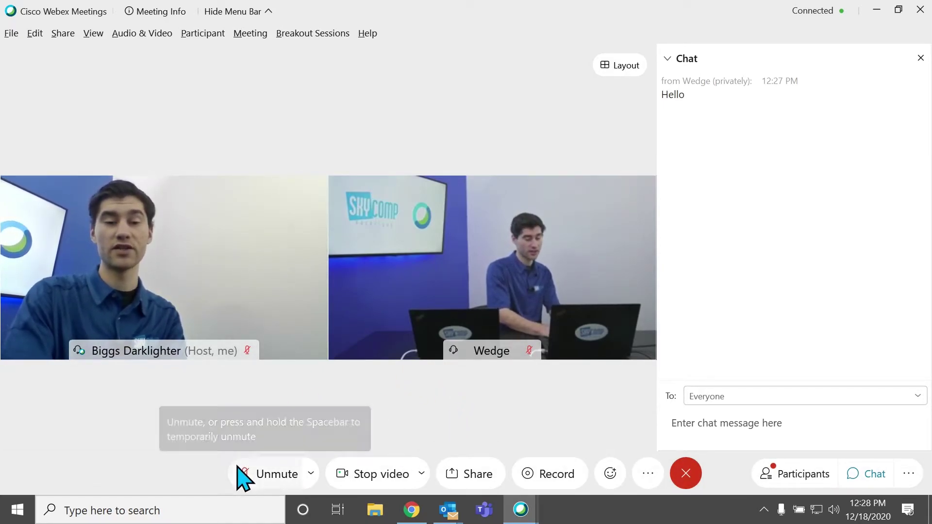
{"action": "left_click", "coordinate": [647, 479]}
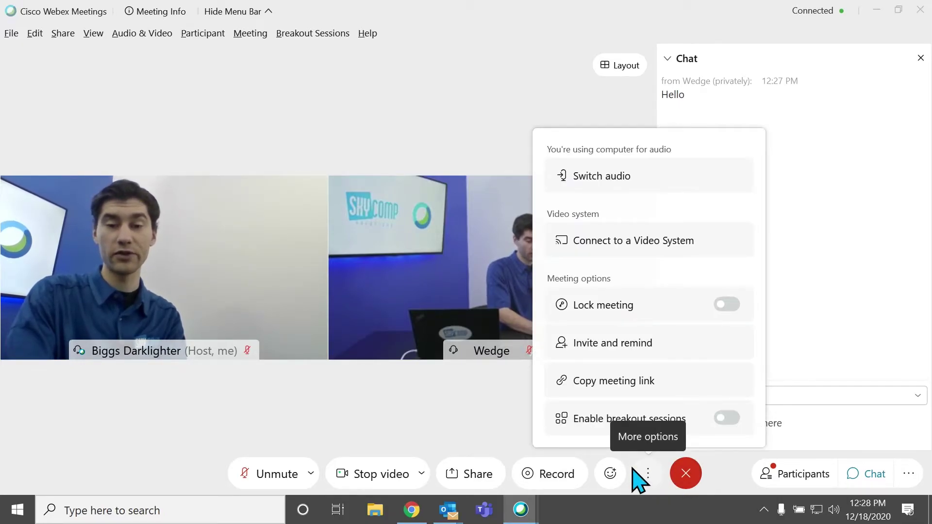
{"action": "left_click", "coordinate": [650, 480]}
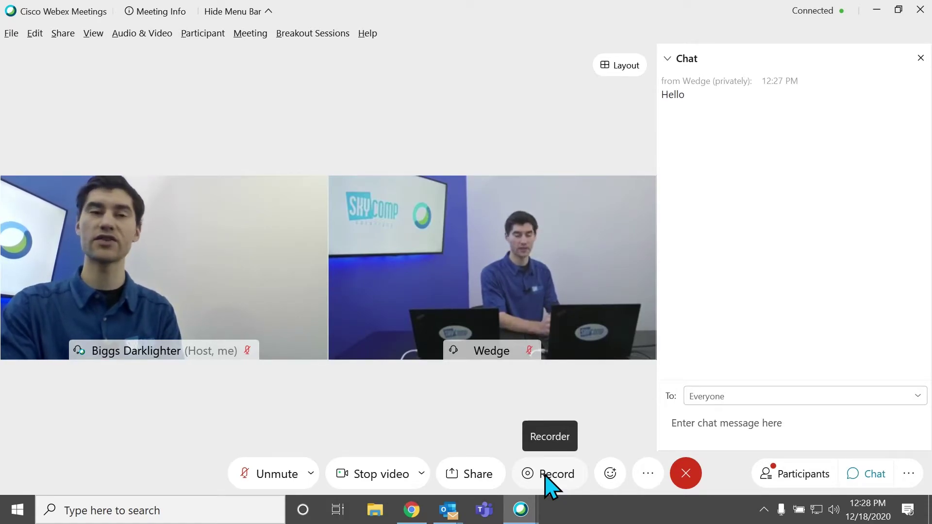
{"action": "mouse_move", "coordinate": [557, 329]}
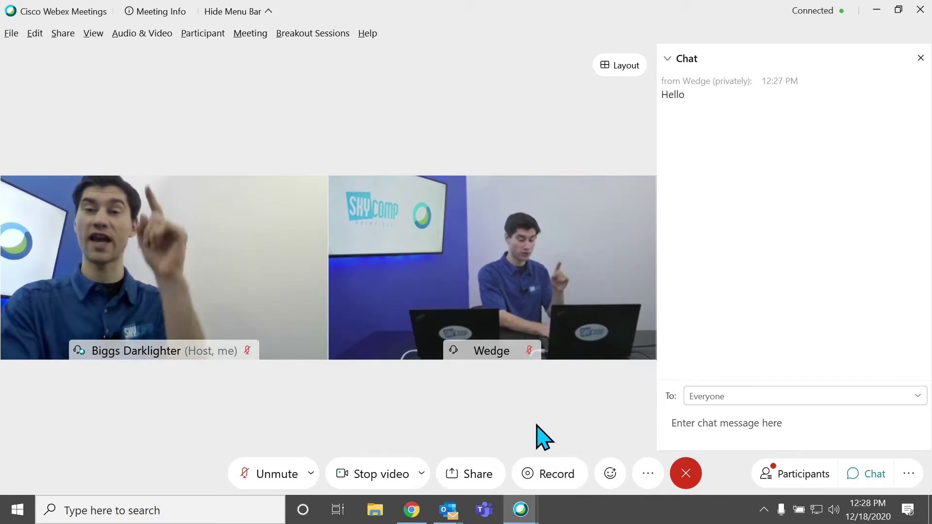
{"action": "left_click", "coordinate": [877, 9]}
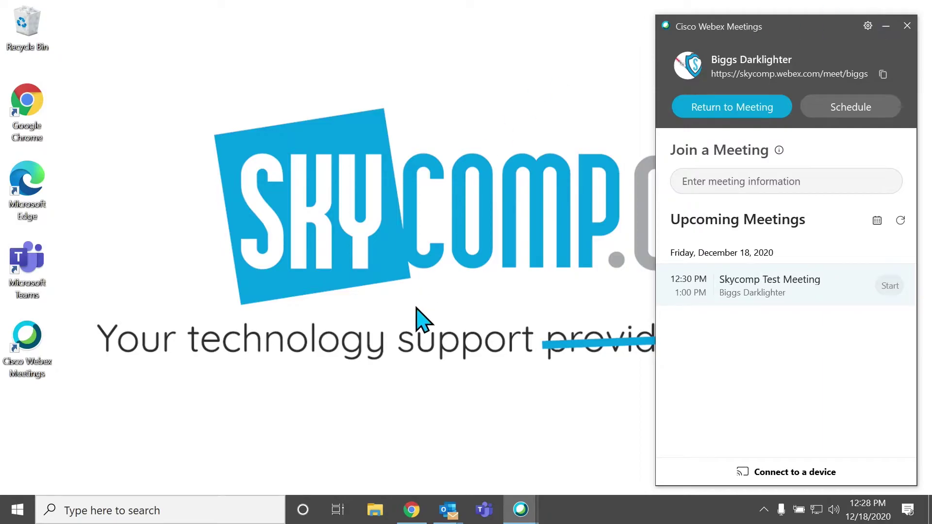
{"action": "left_click", "coordinate": [412, 510]}
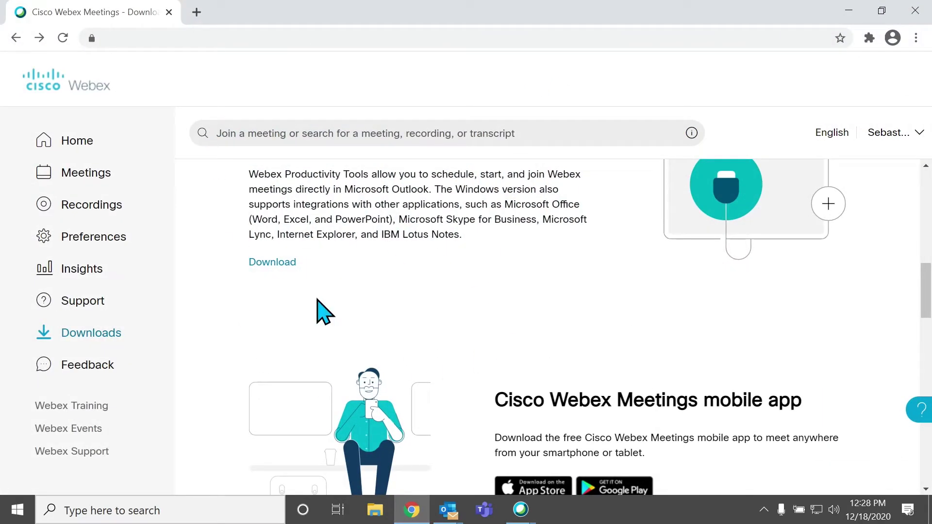
{"action": "scroll", "coordinate": [442, 291], "scroll_direction": "down", "scroll_amount": 6}
{"action": "scroll", "coordinate": [439, 287], "scroll_direction": "up", "scroll_amount": 10}
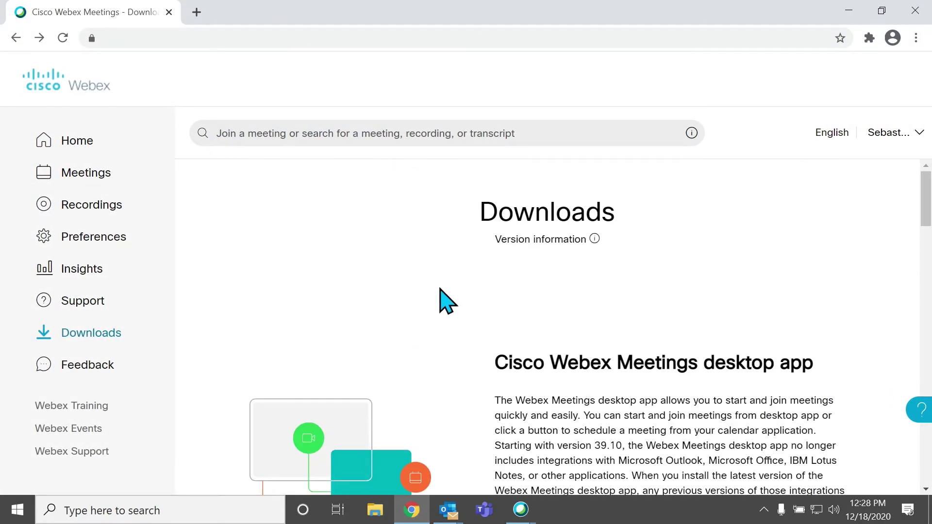
{"action": "left_click", "coordinate": [136, 245]}
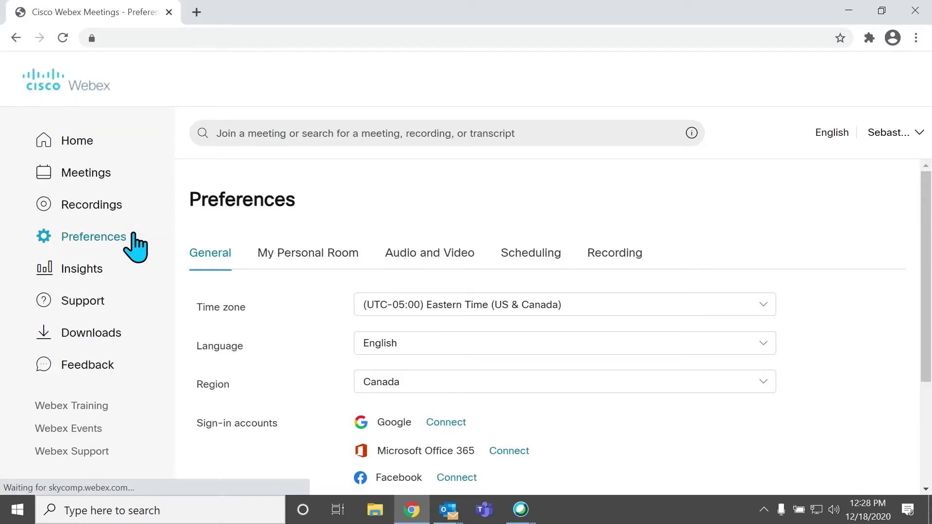
{"action": "left_click", "coordinate": [631, 265]}
{"action": "scroll", "coordinate": [734, 287], "scroll_direction": "down", "scroll_amount": 2}
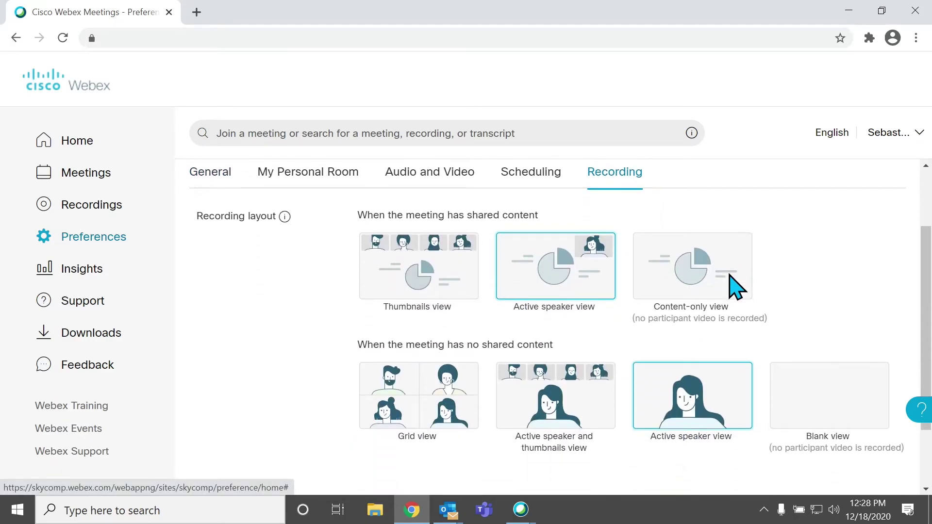
{"action": "scroll", "coordinate": [796, 294], "scroll_direction": "down", "scroll_amount": 1}
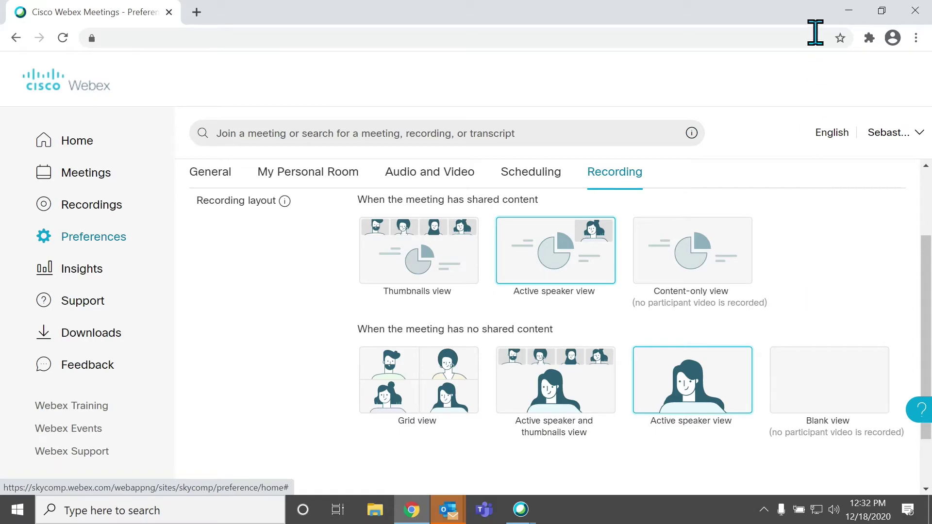
{"action": "left_click", "coordinate": [849, 10]}
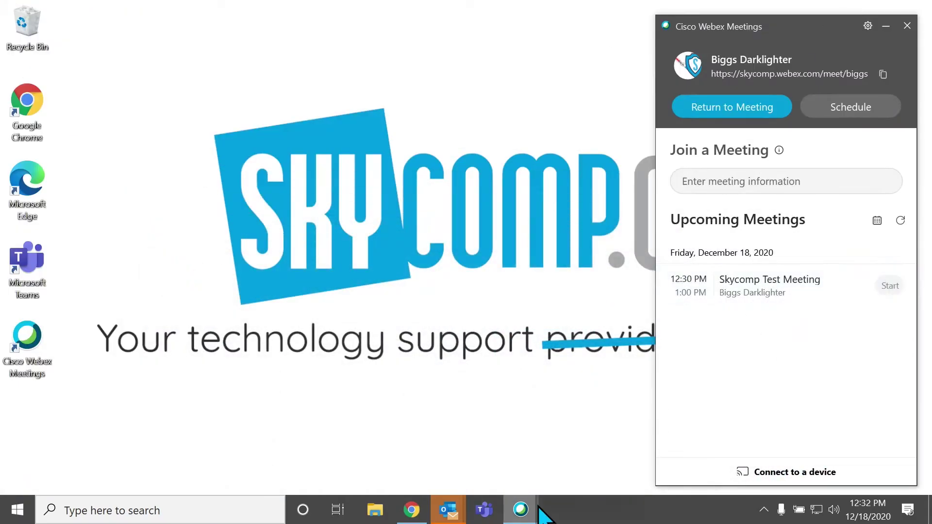
Restore the Webex meeting window from the taskbar.
{"action": "right_click", "coordinate": [523, 510]}
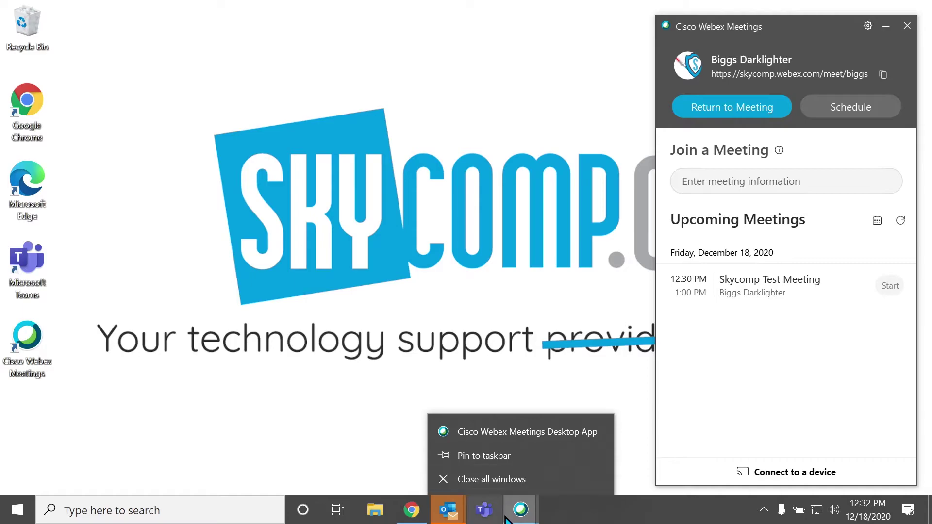
{"action": "left_click", "coordinate": [529, 508]}
{"action": "left_click", "coordinate": [566, 453]}
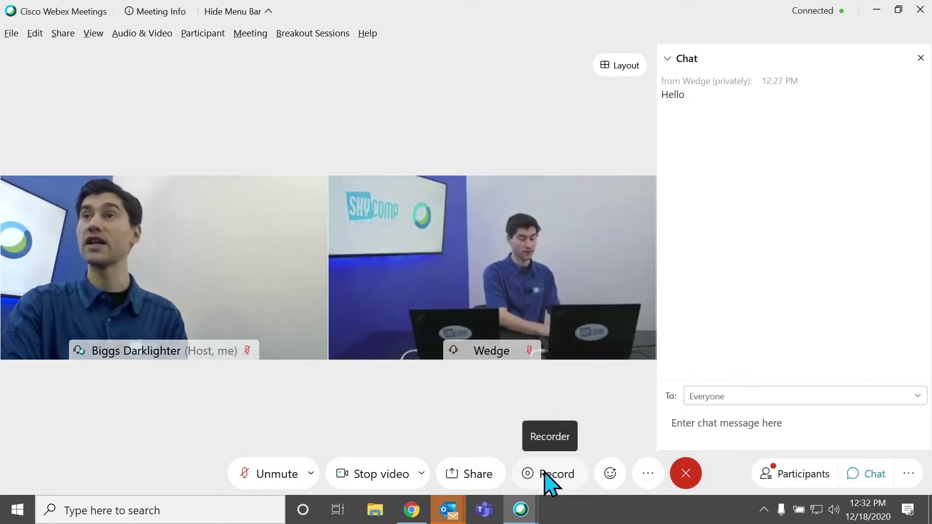
Switch the video layout to Focus, then back to Grid.
{"action": "left_click", "coordinate": [626, 65]}
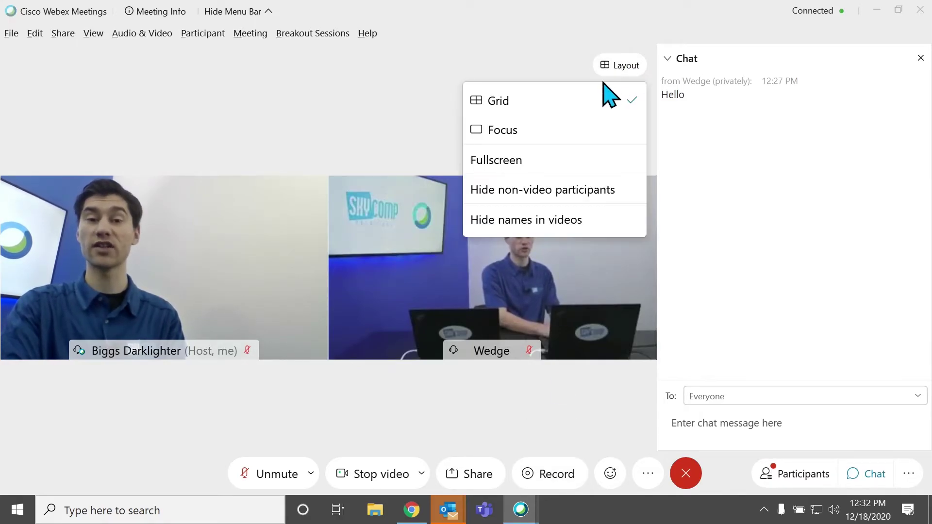
{"action": "left_click", "coordinate": [576, 140]}
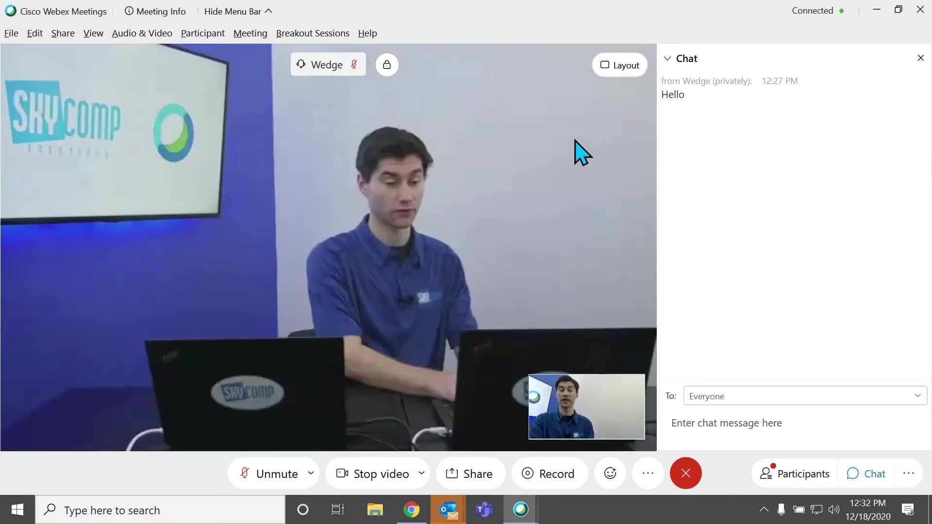
{"action": "left_click", "coordinate": [639, 66]}
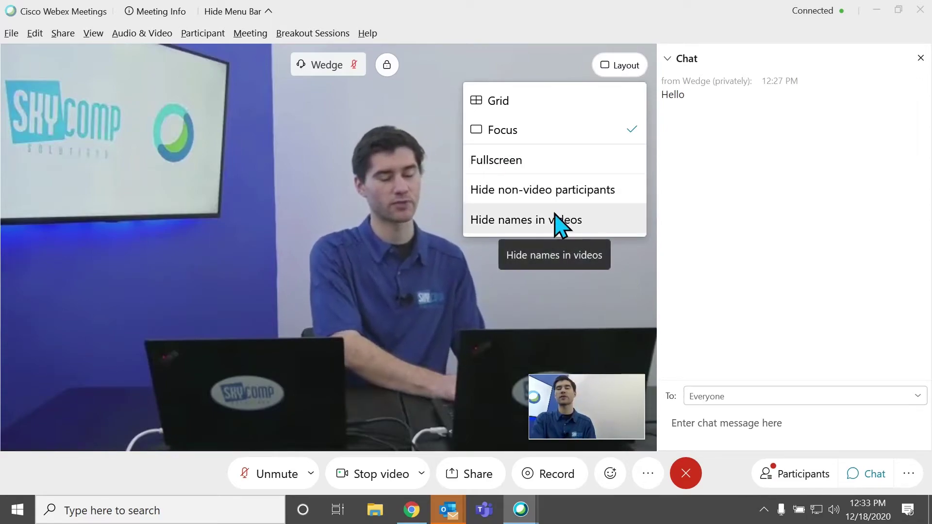
{"action": "left_click", "coordinate": [620, 63]}
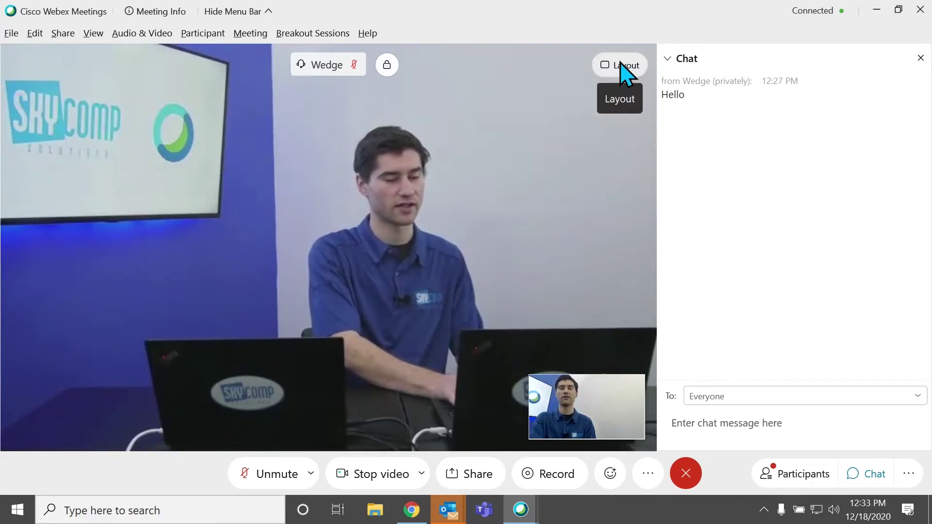
{"action": "left_click", "coordinate": [623, 66]}
{"action": "left_click", "coordinate": [596, 97]}
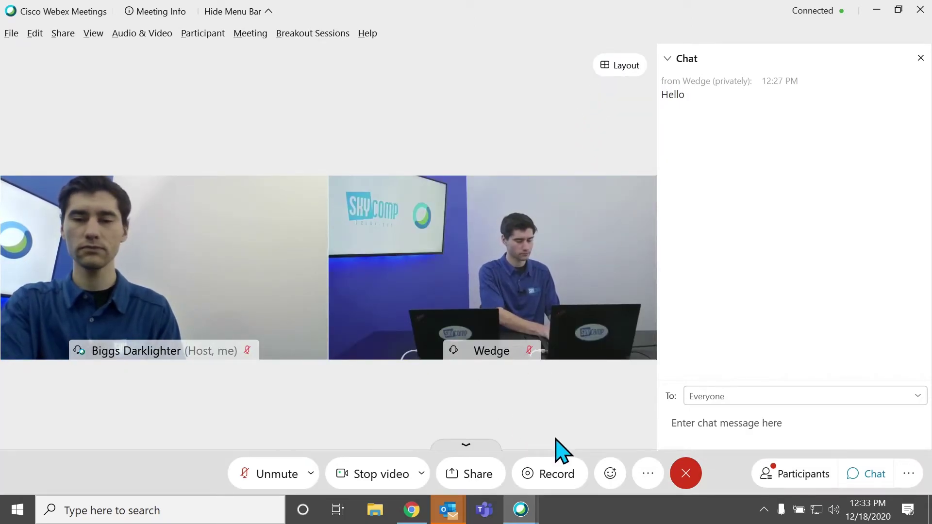
{"action": "left_click", "coordinate": [558, 478]}
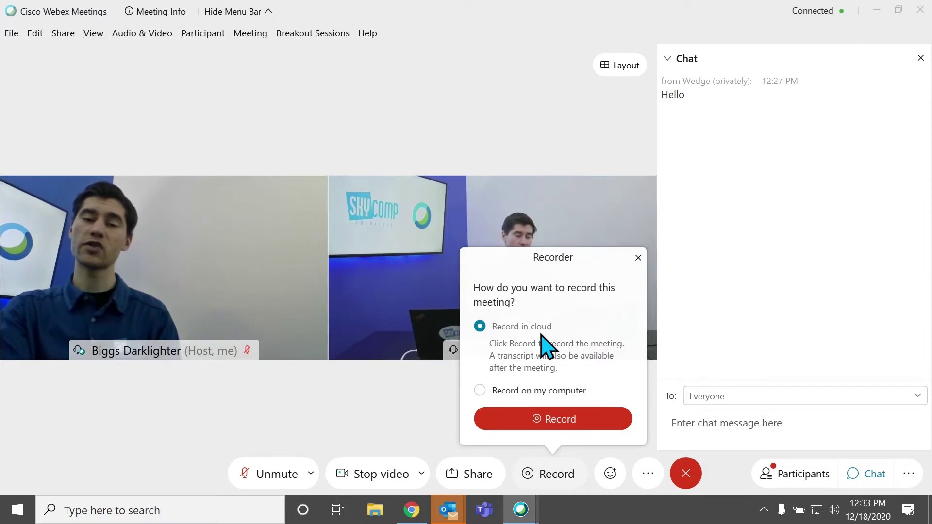
{"action": "left_click", "coordinate": [499, 390]}
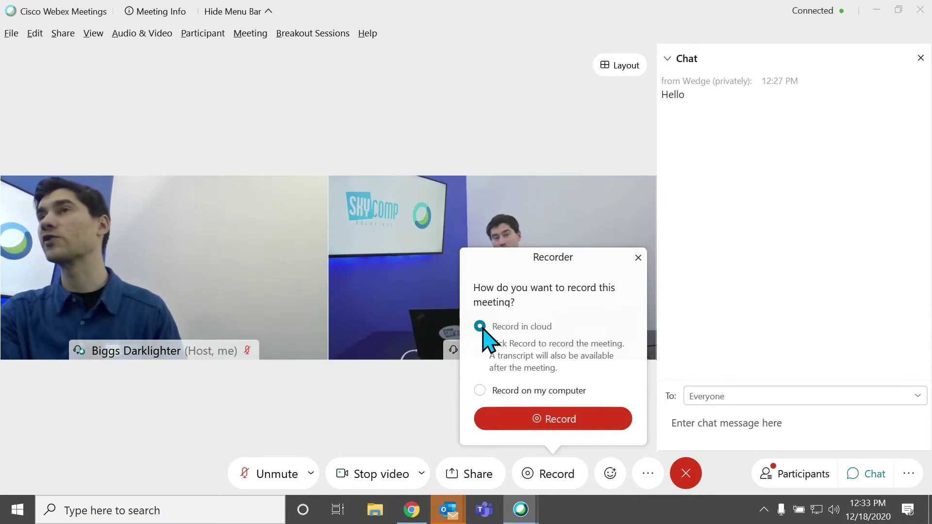
{"action": "left_click", "coordinate": [639, 258]}
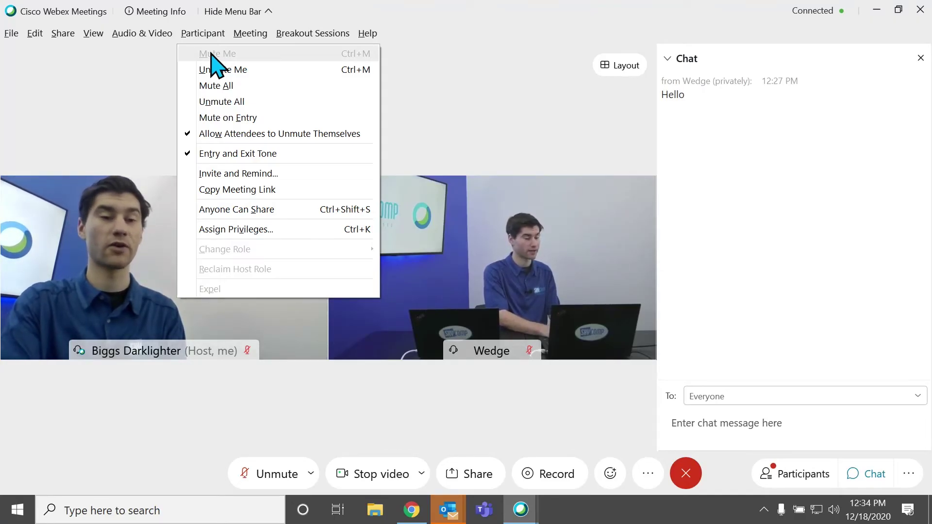
Close the Participant menu and bring up the Share content choices.
{"action": "left_click", "coordinate": [276, 210]}
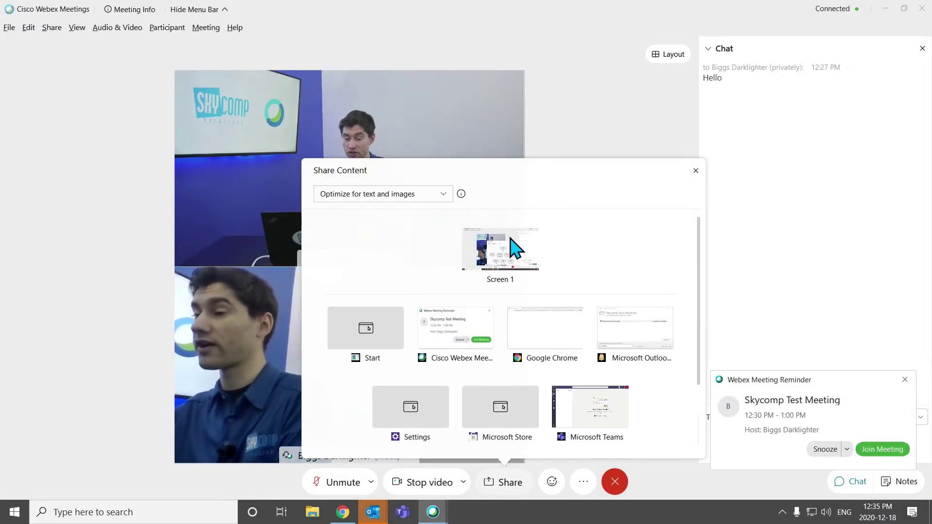
{"action": "left_click", "coordinate": [699, 173]}
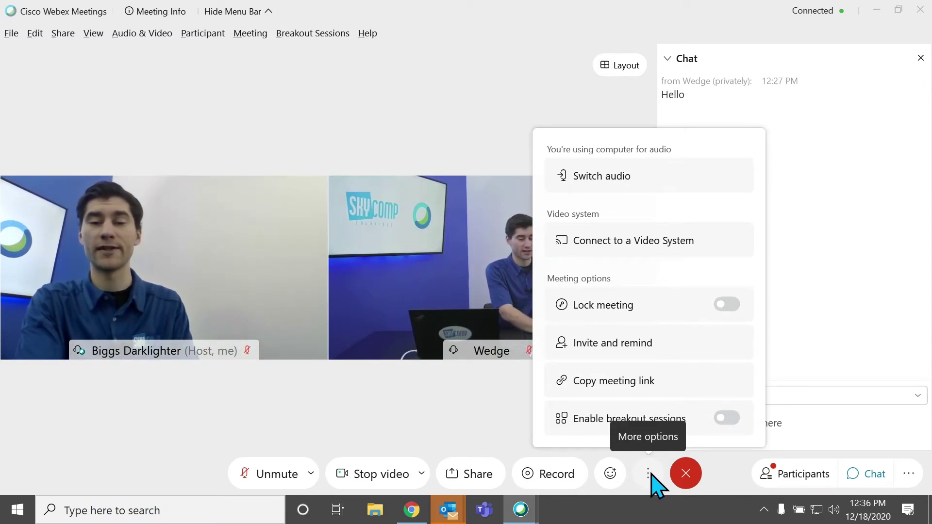
Enable breakout sessions with manual assignment and create Breakout Session 1.
{"action": "left_click", "coordinate": [723, 418]}
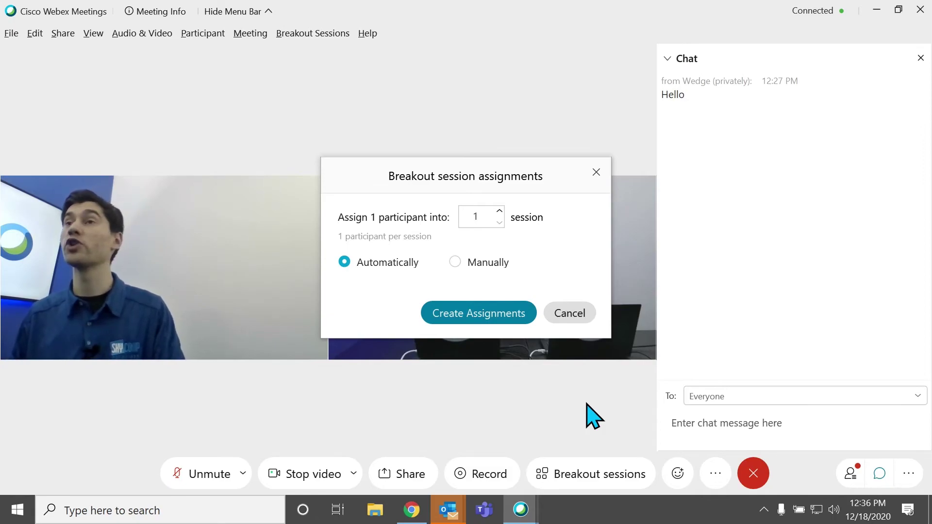
{"action": "left_click", "coordinate": [456, 264]}
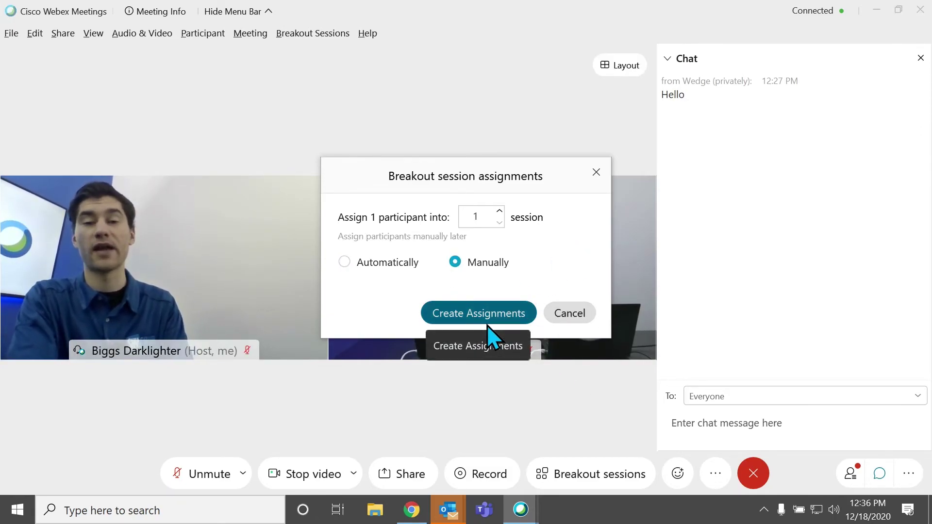
{"action": "left_click", "coordinate": [493, 312]}
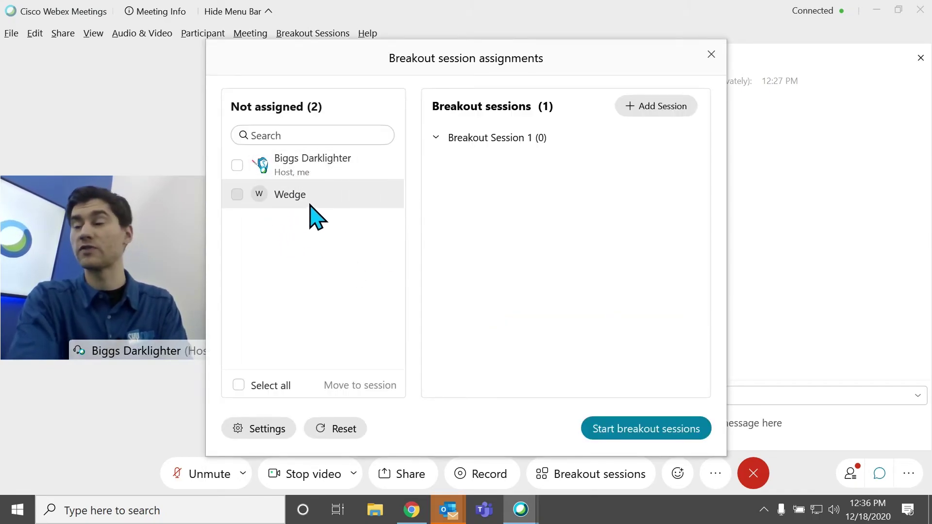
Start the breakout sessions with the other participant assigned, then join Breakout Session 1 as host.
{"action": "left_click", "coordinate": [237, 195]}
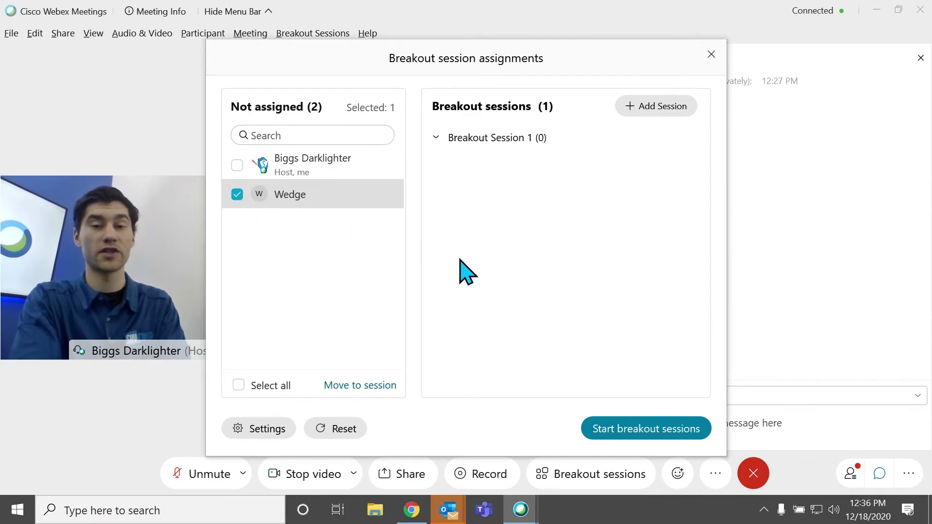
{"action": "left_click", "coordinate": [618, 423]}
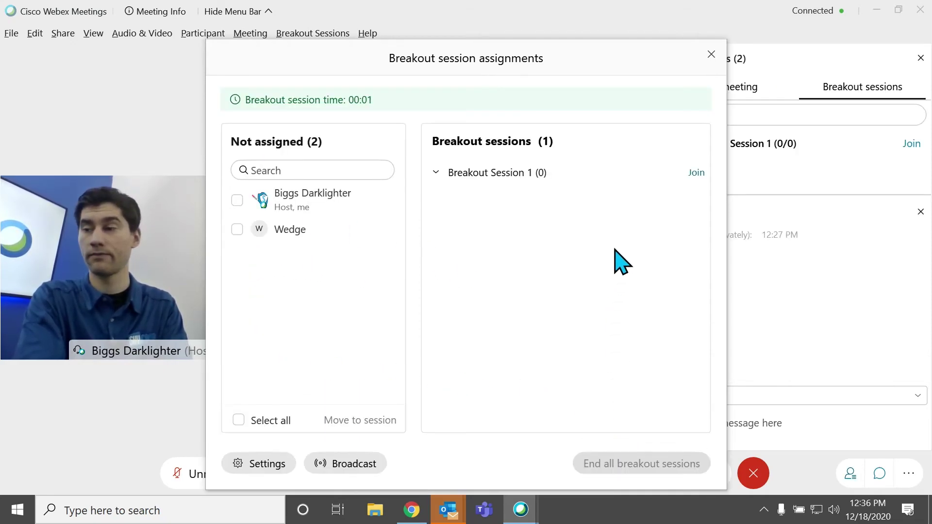
{"action": "left_click", "coordinate": [317, 235]}
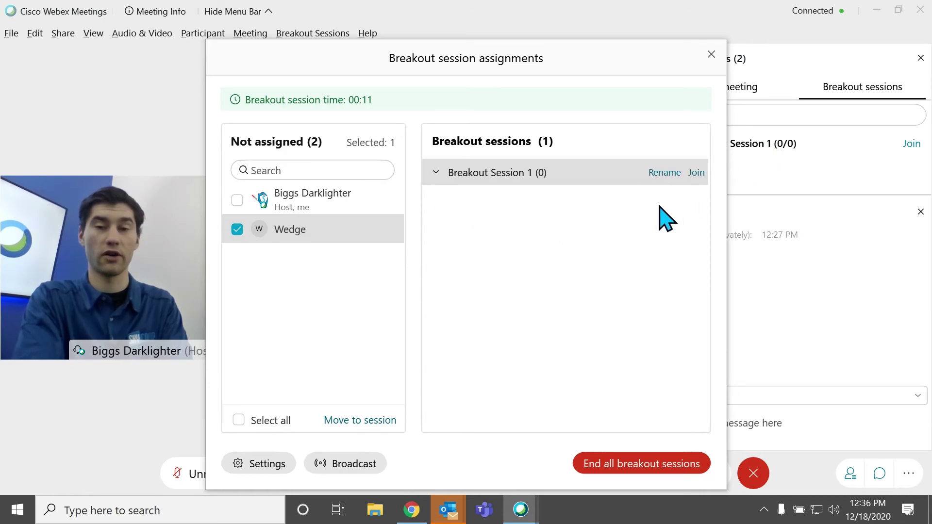
{"action": "left_click", "coordinate": [698, 174]}
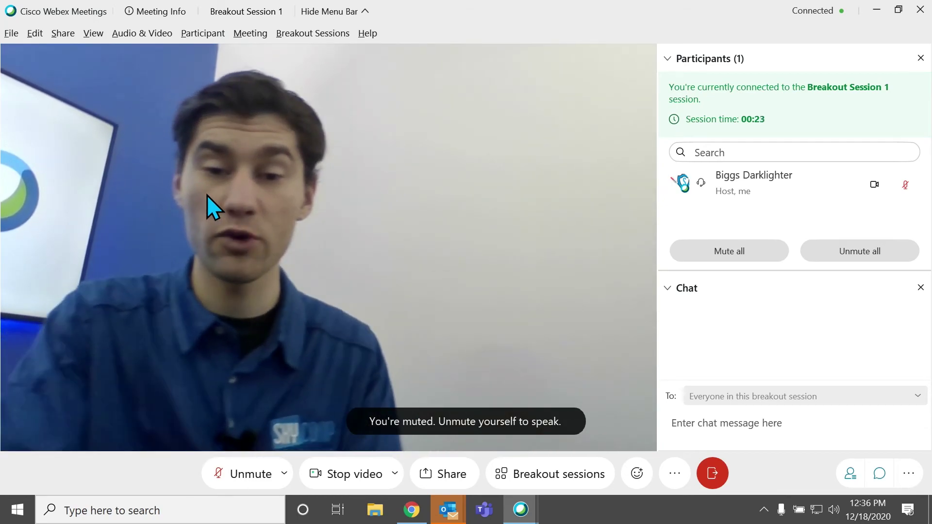
End all breakout sessions from the Breakout sessions panel and confirm the ending.
{"action": "left_click", "coordinate": [530, 477]}
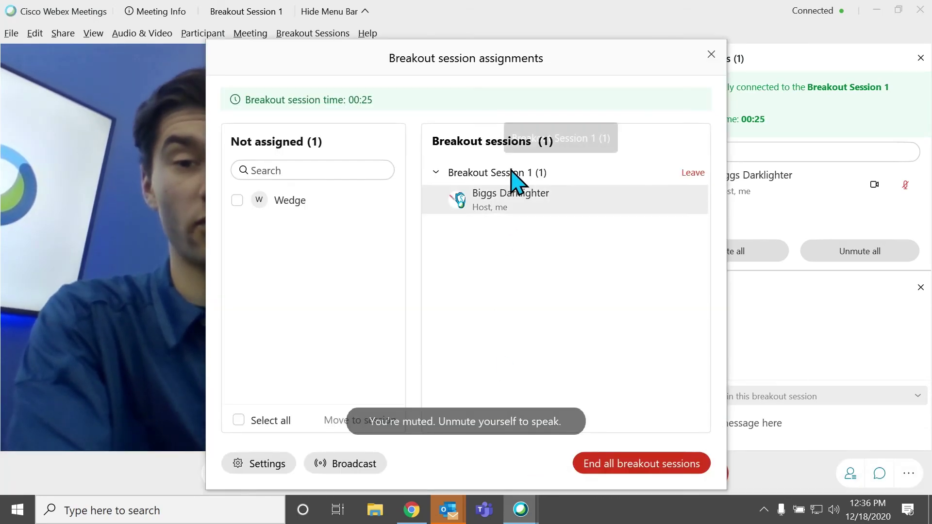
{"action": "mouse_move", "coordinate": [556, 208]}
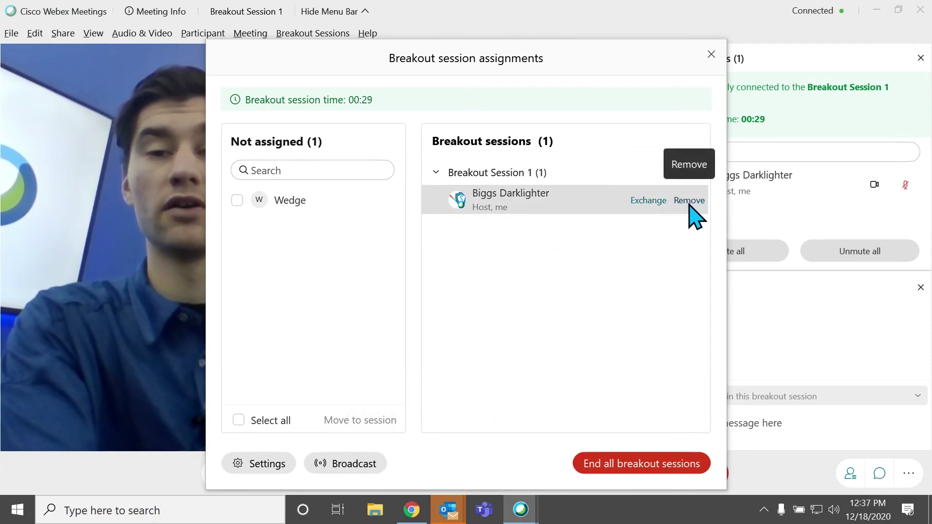
{"action": "left_click", "coordinate": [637, 464]}
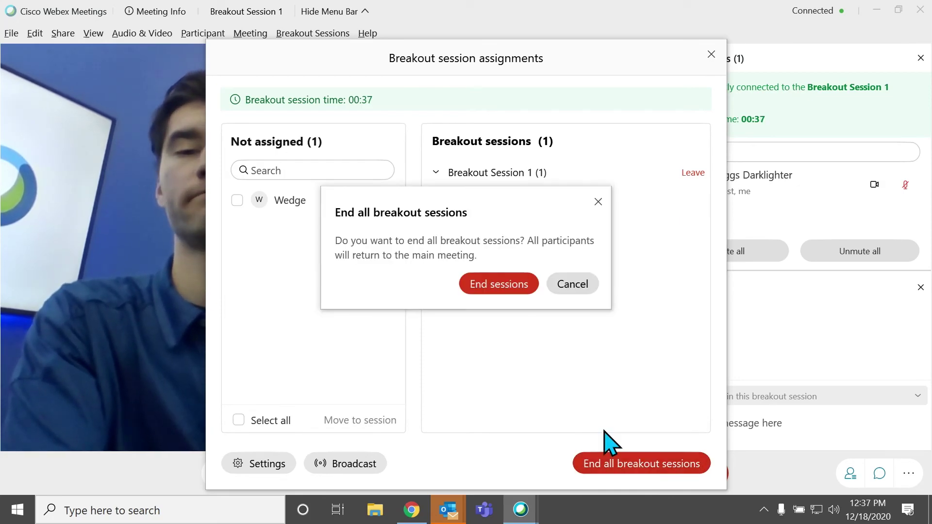
{"action": "left_click", "coordinate": [498, 284]}
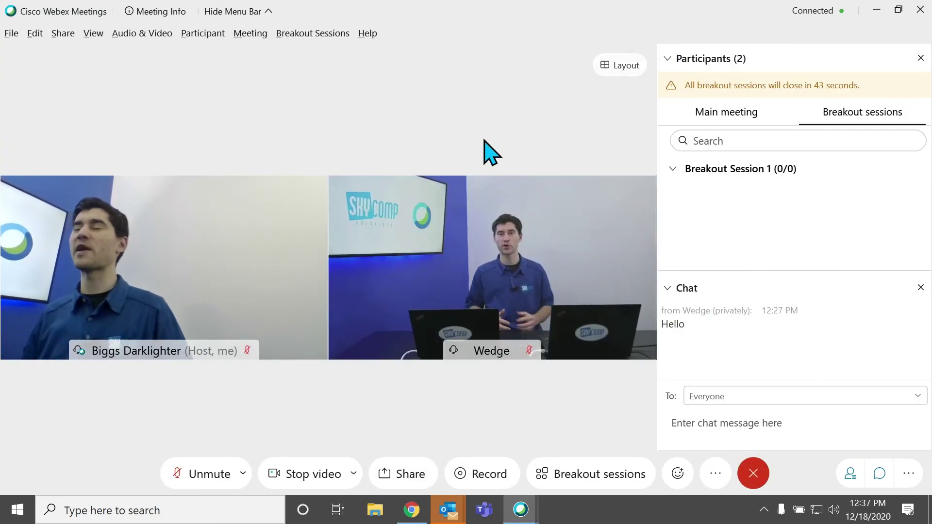